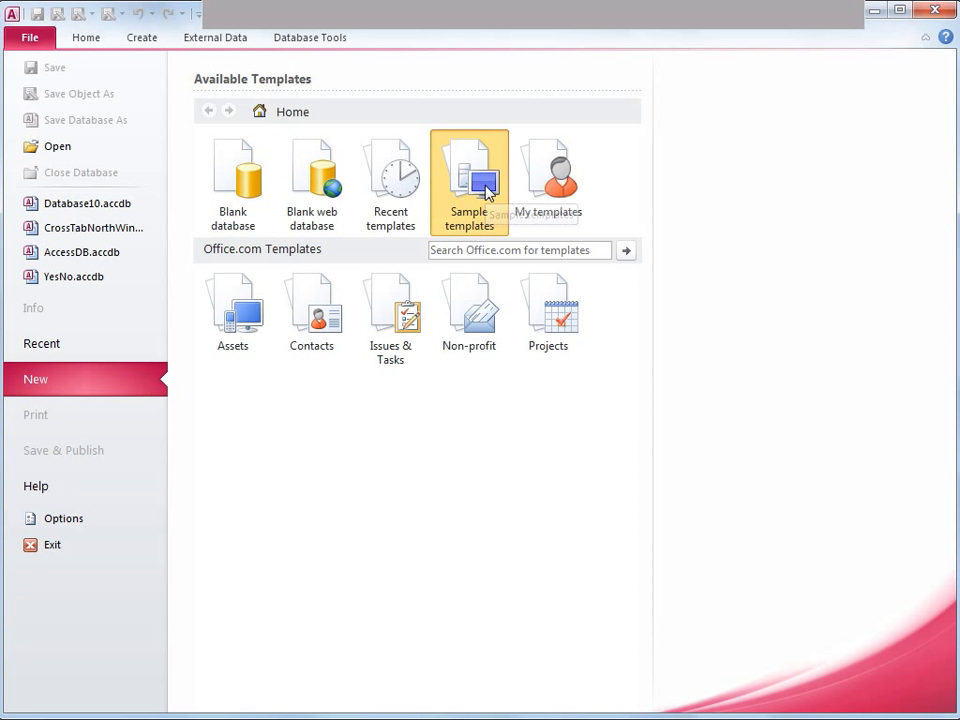
Step: Preview the sample templates, then return to the home page with Blank database selected
{"action": "left_click", "coordinate": [487, 191]}
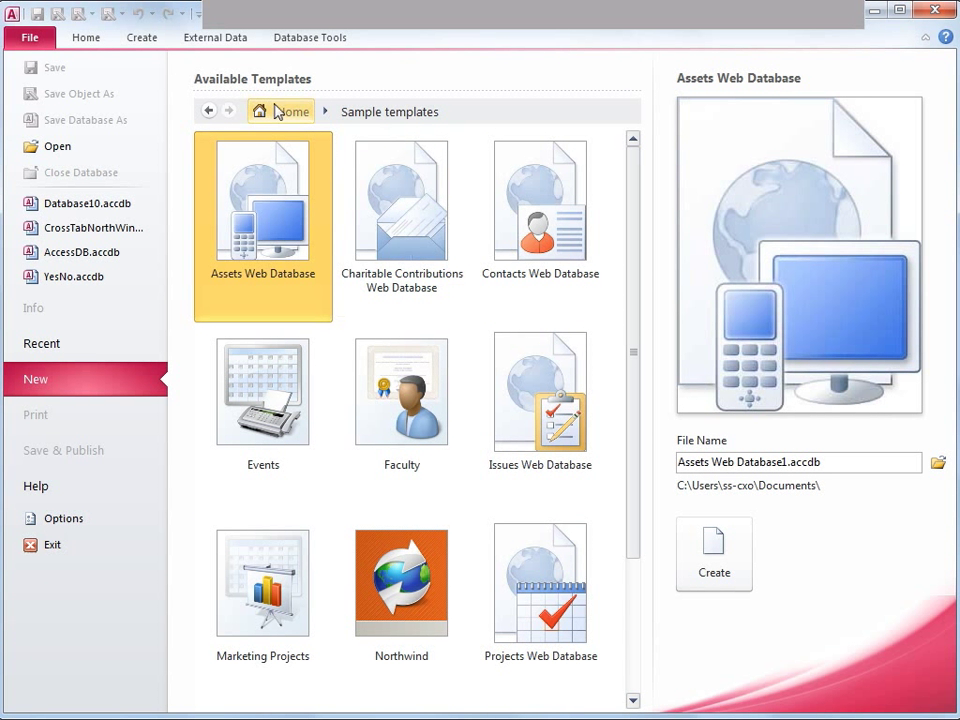
{"action": "left_click", "coordinate": [210, 112]}
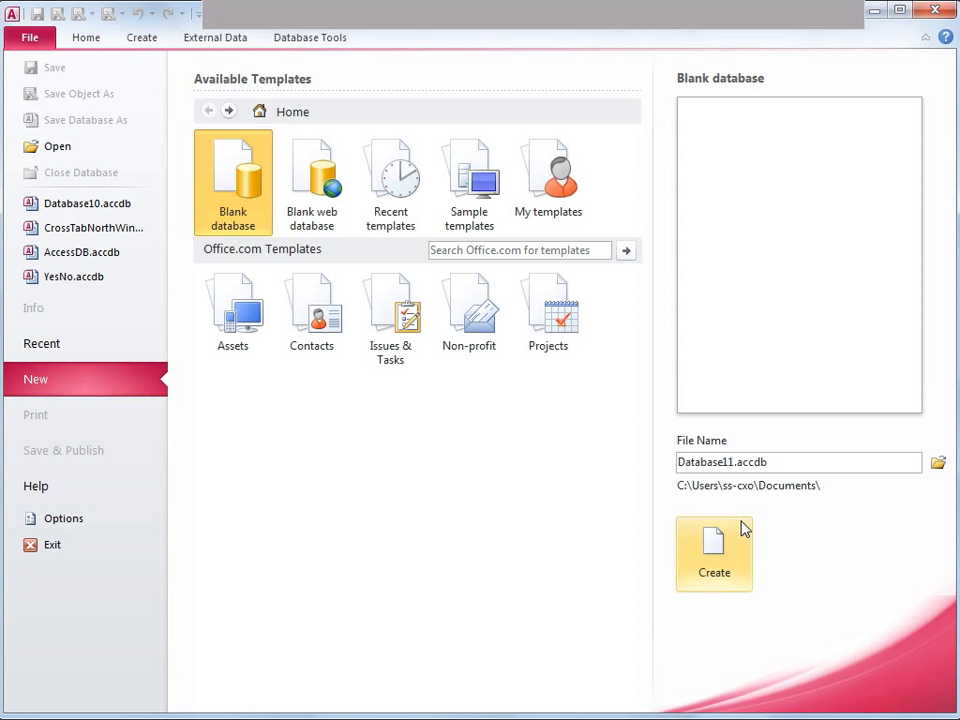
Step: Name the blank database Testing1, save it in Documents\Misc\Videos, and create it
{"action": "double_click", "coordinate": [788, 469]}
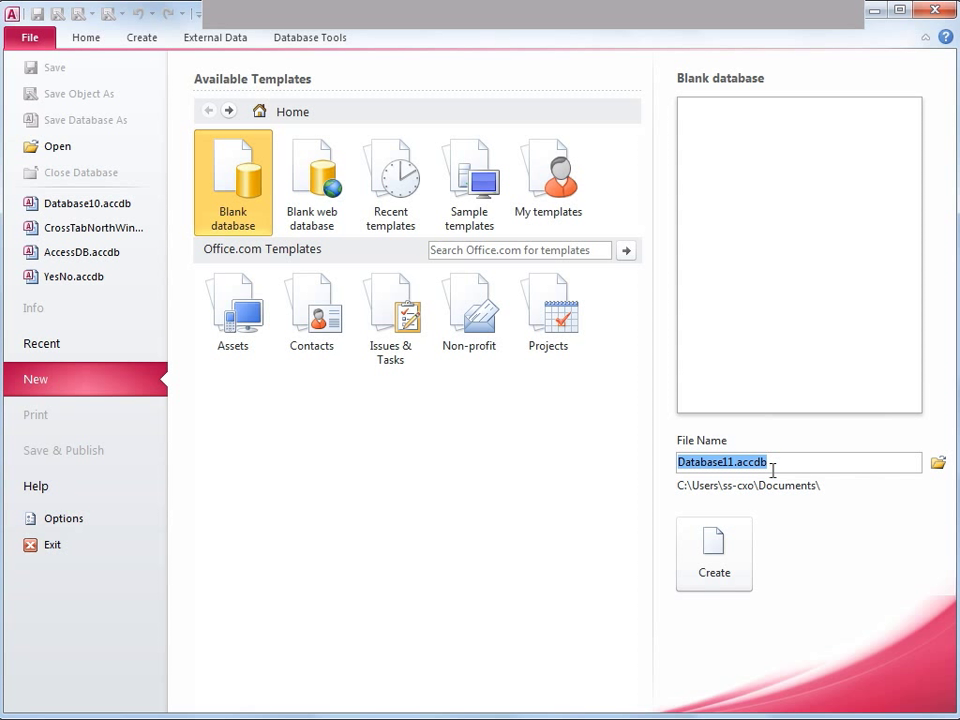
{"action": "type", "text": "Testing1"}
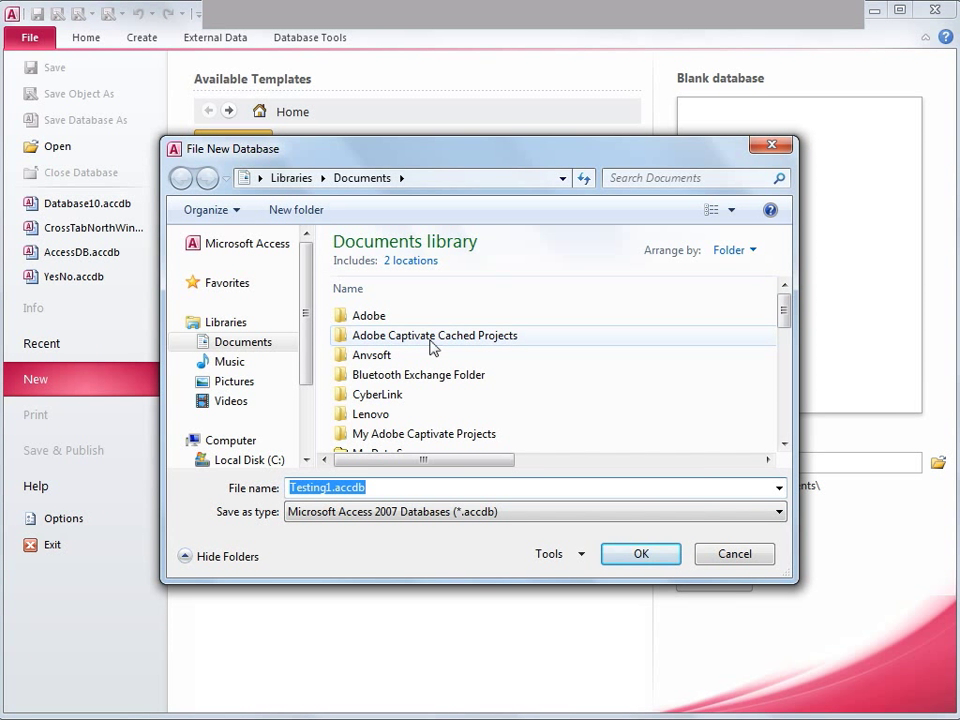
{"action": "left_click", "coordinate": [432, 337]}
{"action": "scroll", "coordinate": [432, 347], "scroll_direction": "down", "scroll_amount": 4}
{"action": "double_click", "coordinate": [430, 336]}
{"action": "double_click", "coordinate": [430, 337]}
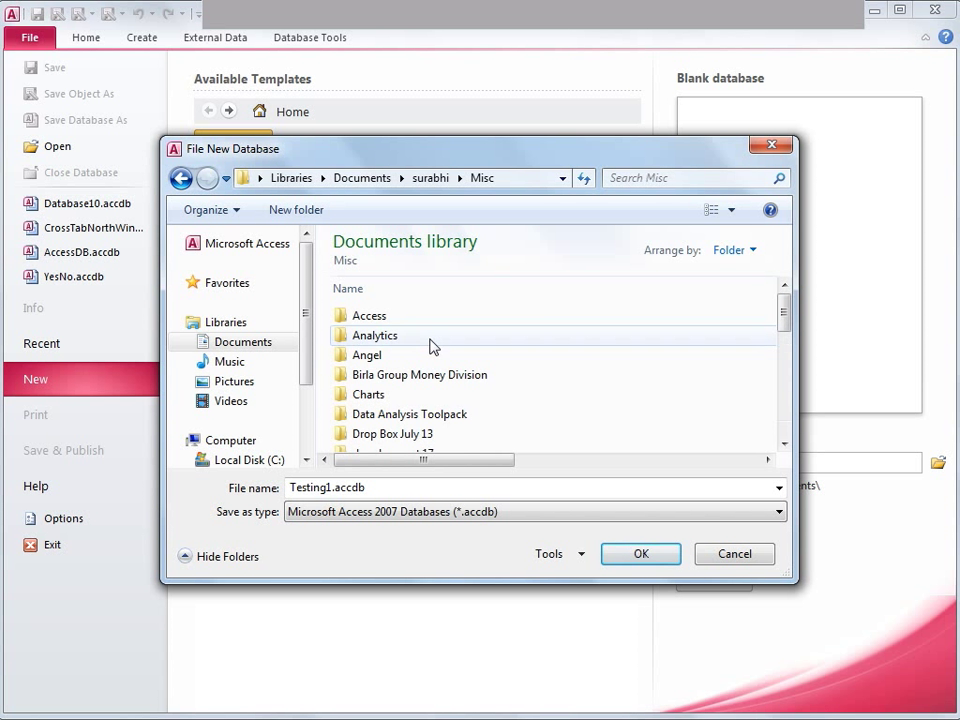
{"action": "key", "text": "v"}
{"action": "key", "text": "Return"}
{"action": "left_click", "coordinate": [640, 556]}
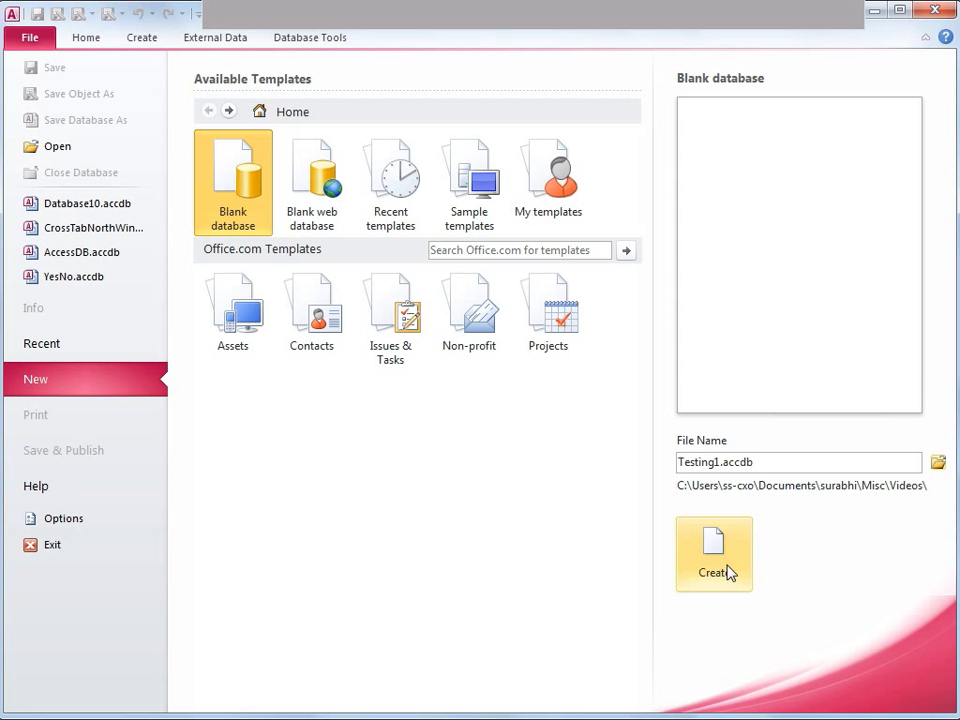
{"action": "left_click", "coordinate": [729, 573]}
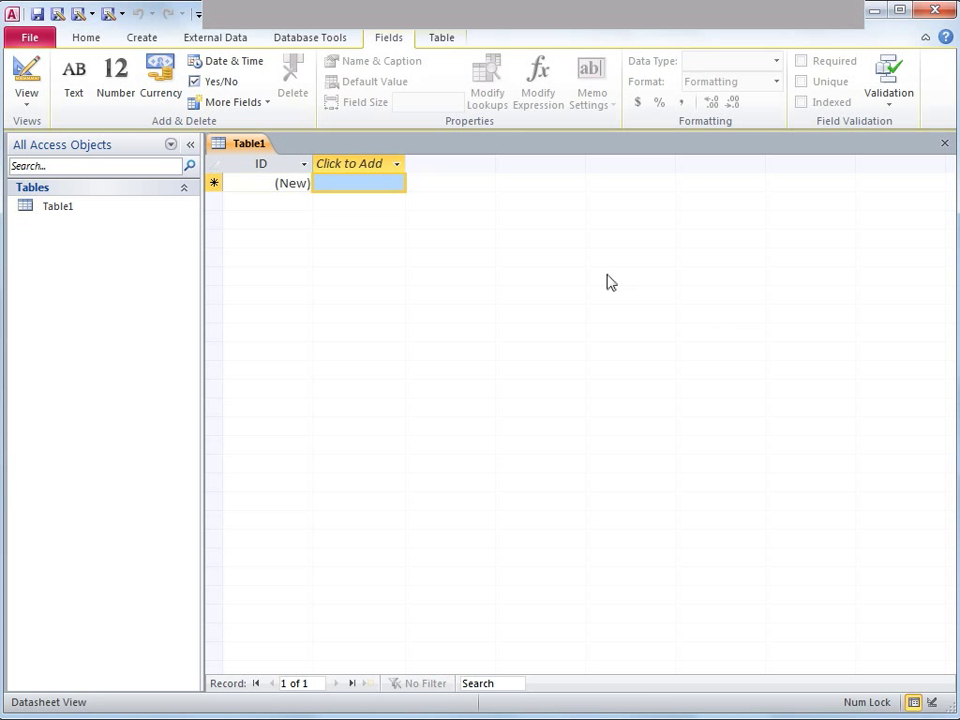
Step: Close the default Table1 datasheet and start a new table in Table Design view
{"action": "left_click", "coordinate": [942, 146]}
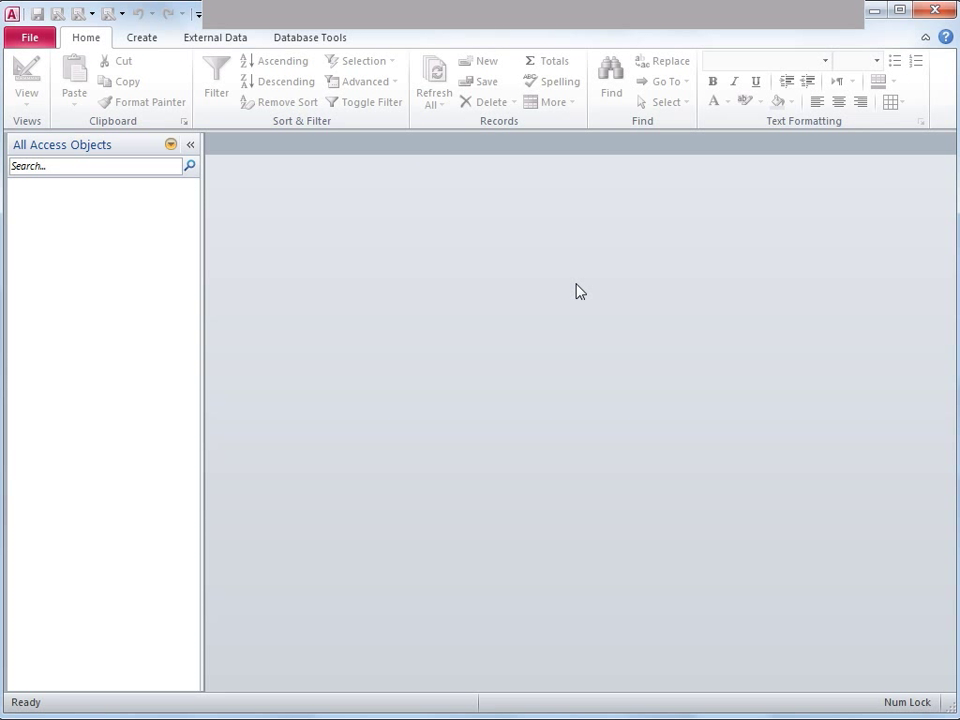
{"action": "left_click", "coordinate": [143, 39]}
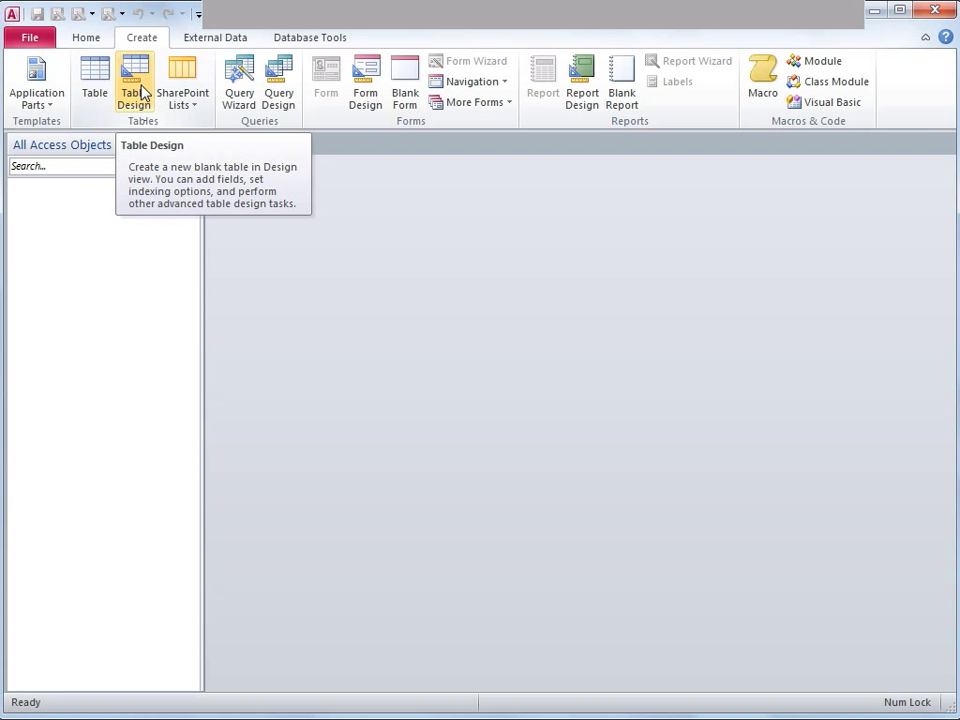
{"action": "left_click", "coordinate": [139, 90]}
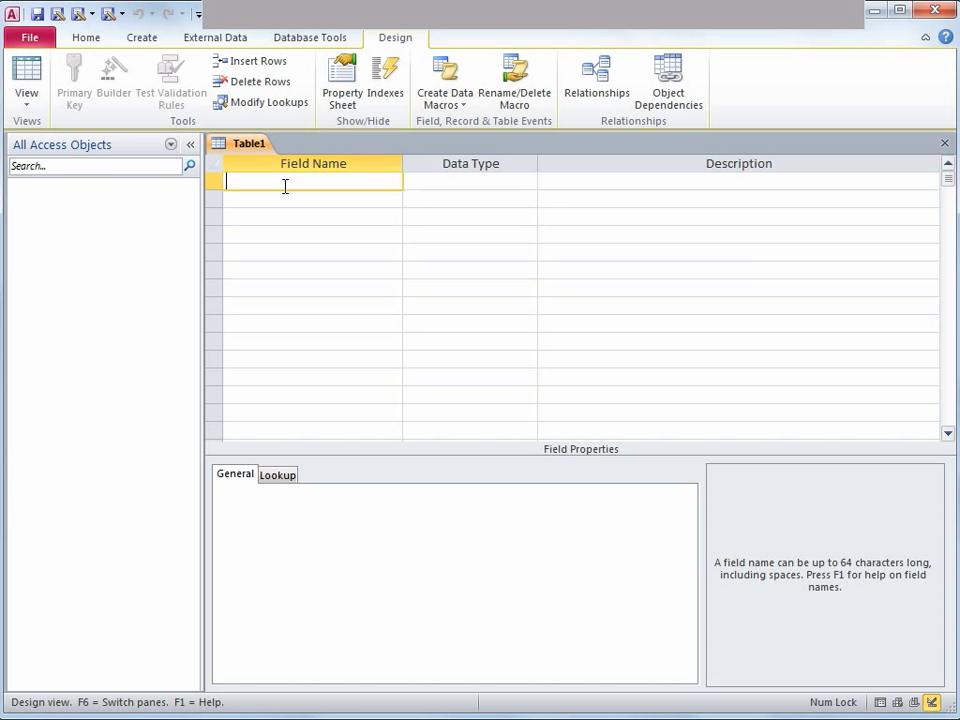
Step: Add a ProductName field with data type Text
{"action": "key", "text": "Caps_Lock"}
{"action": "type", "text": "P"}
{"action": "key", "text": "Caps_Lock"}
{"action": "type", "text": "roductName"}
{"action": "key", "text": "Tab"}
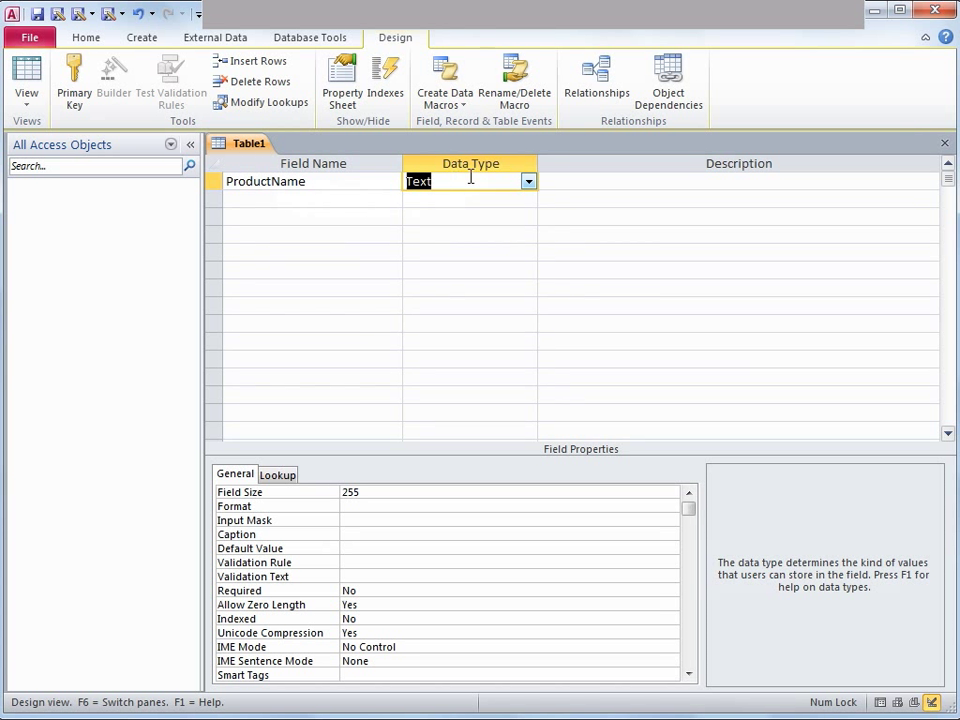
{"action": "left_click", "coordinate": [527, 183]}
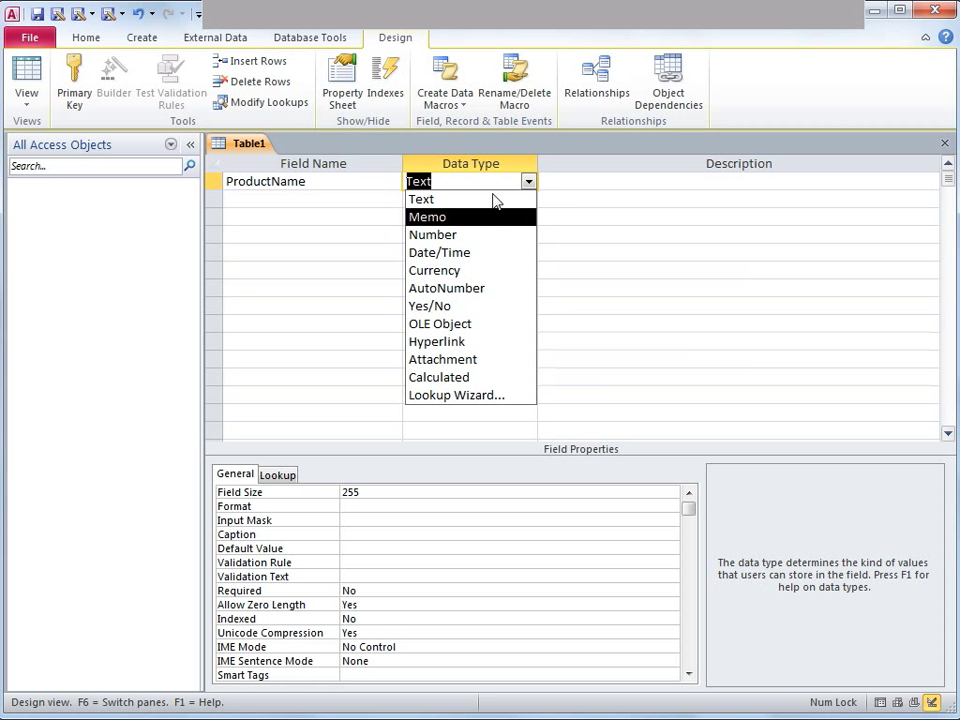
{"action": "left_click", "coordinate": [459, 200]}
{"action": "left_click", "coordinate": [596, 184]}
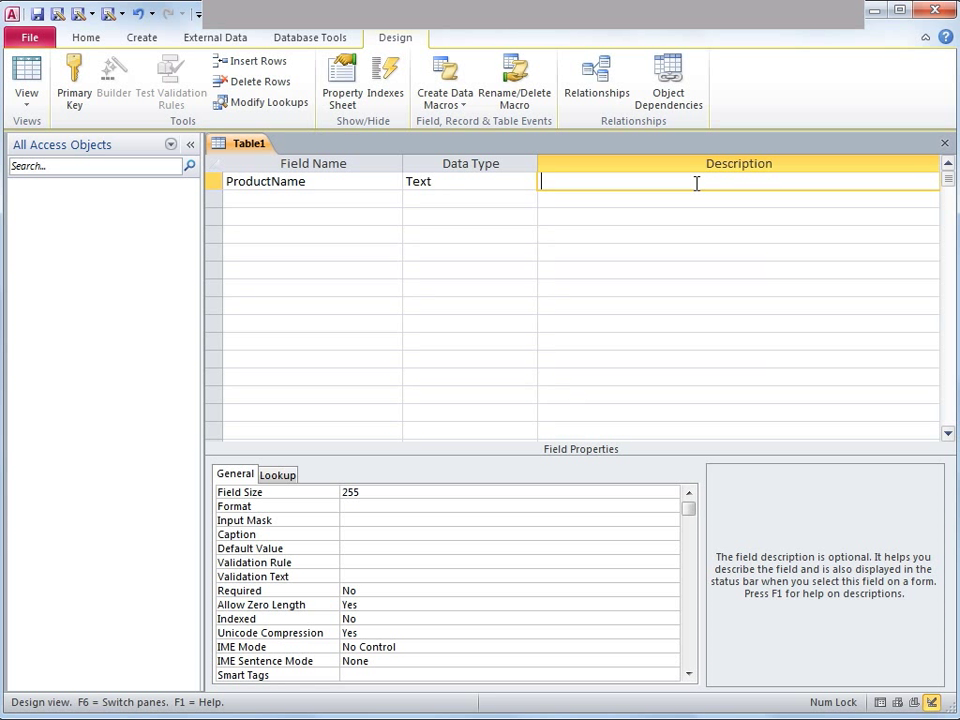
Step: Add a second field named ProductType, left as Text
{"action": "left_click", "coordinate": [294, 198]}
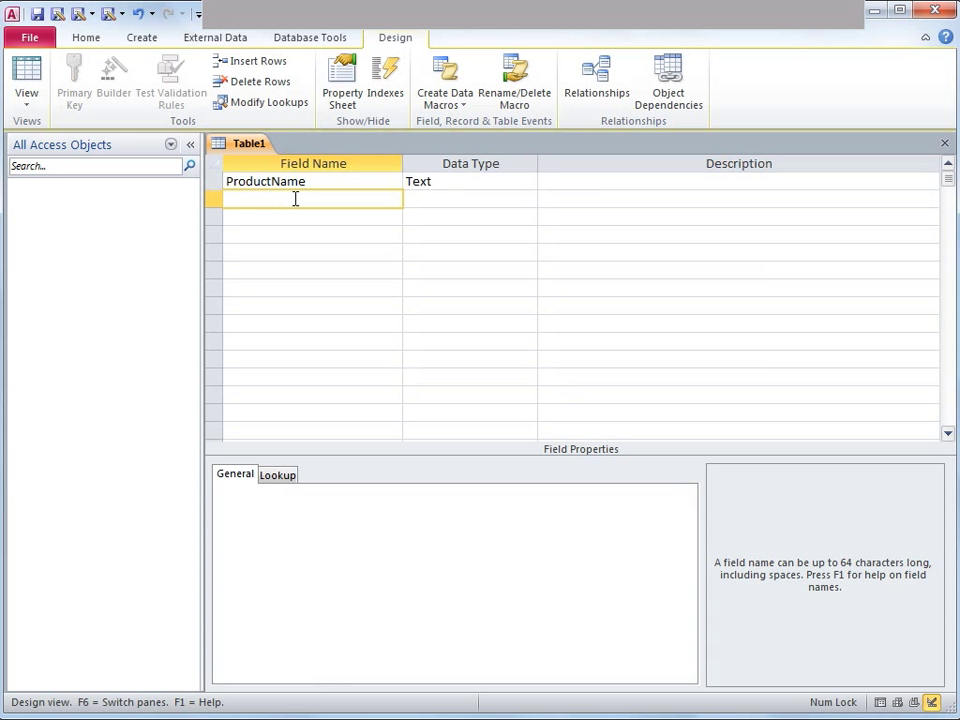
{"action": "key", "text": "Caps_Lock"}
{"action": "type", "text": "P"}
{"action": "key", "text": "Caps_Lock"}
{"action": "type", "text": "roduct"}
{"action": "key", "text": "Caps_Lock"}
{"action": "type", "text": "T"}
{"action": "key", "text": "Caps_Lock"}
{"action": "type", "text": "ype"}
{"action": "key", "text": "Tab"}
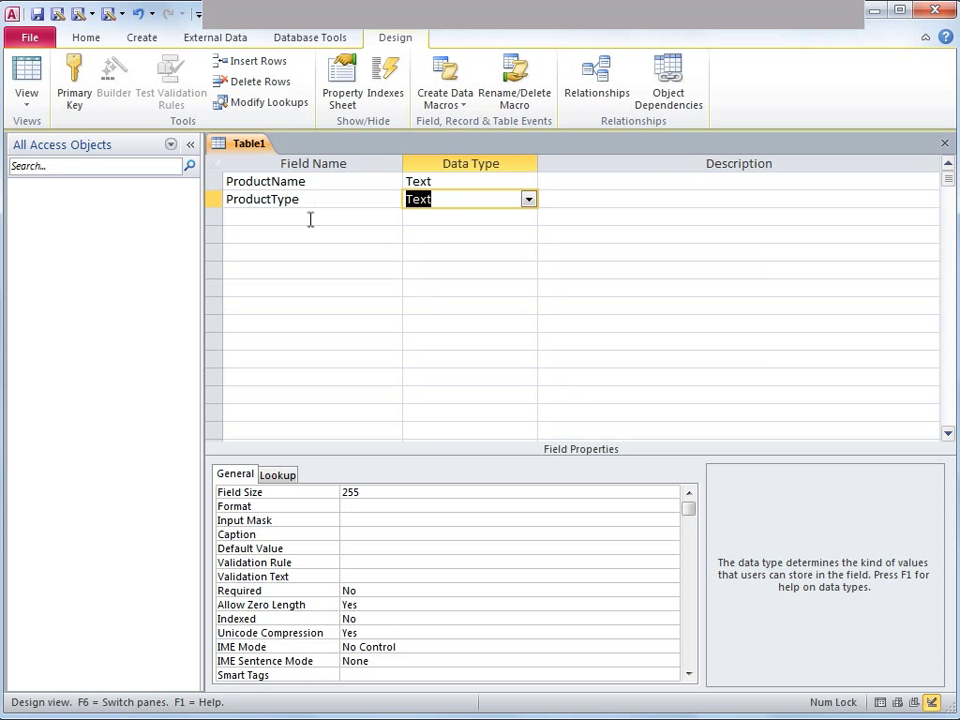
Step: Add a third field ProductPrice with data type Number
{"action": "left_click", "coordinate": [309, 218]}
{"action": "key", "text": "Caps_Lock"}
{"action": "type", "text": "P"}
{"action": "key", "text": "Caps_Lock"}
{"action": "type", "text": "roduct"}
{"action": "key", "text": "BackSpace"}
{"action": "key", "text": "Caps_Lock"}
{"action": "type", "text": "P"}
{"action": "key", "text": "Caps_Lock"}
{"action": "type", "text": "rice"}
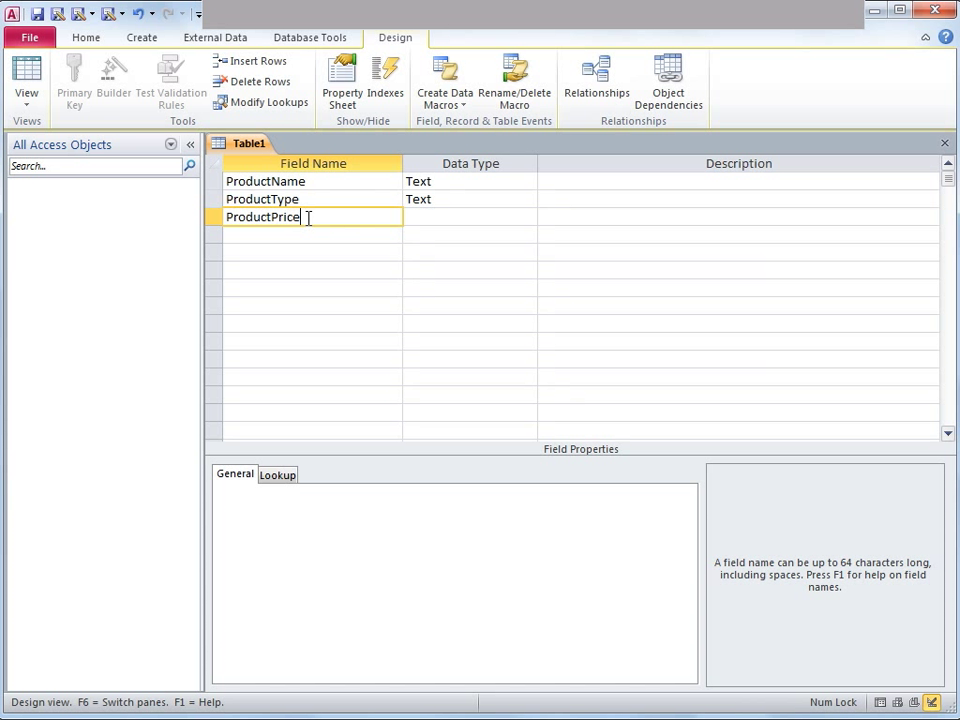
{"action": "key", "text": "Tab"}
{"action": "left_click", "coordinate": [527, 219]}
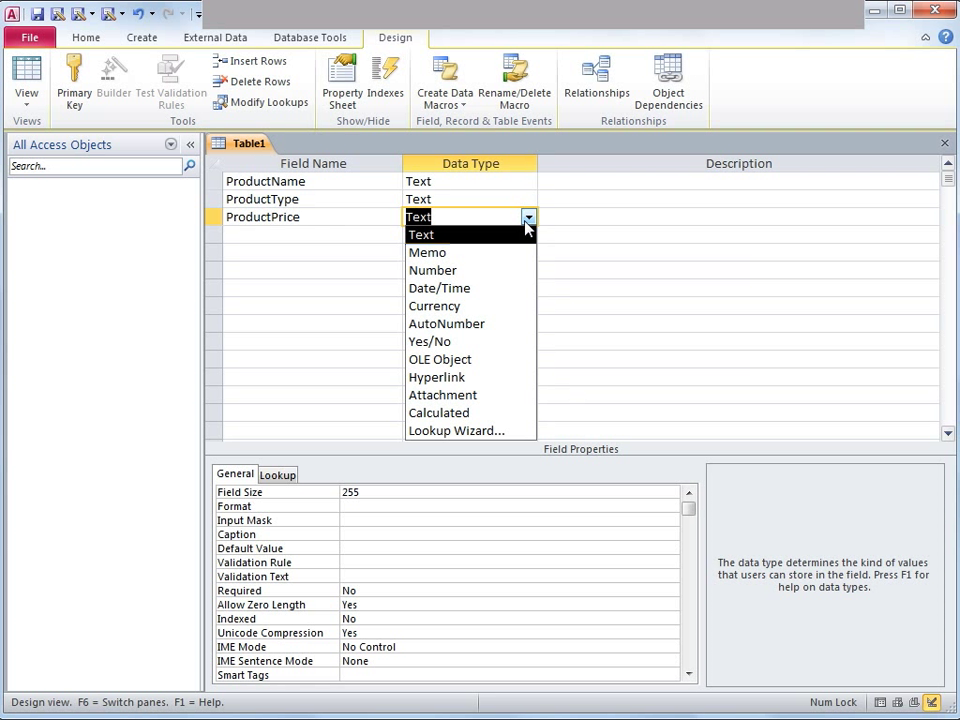
{"action": "left_click", "coordinate": [487, 272]}
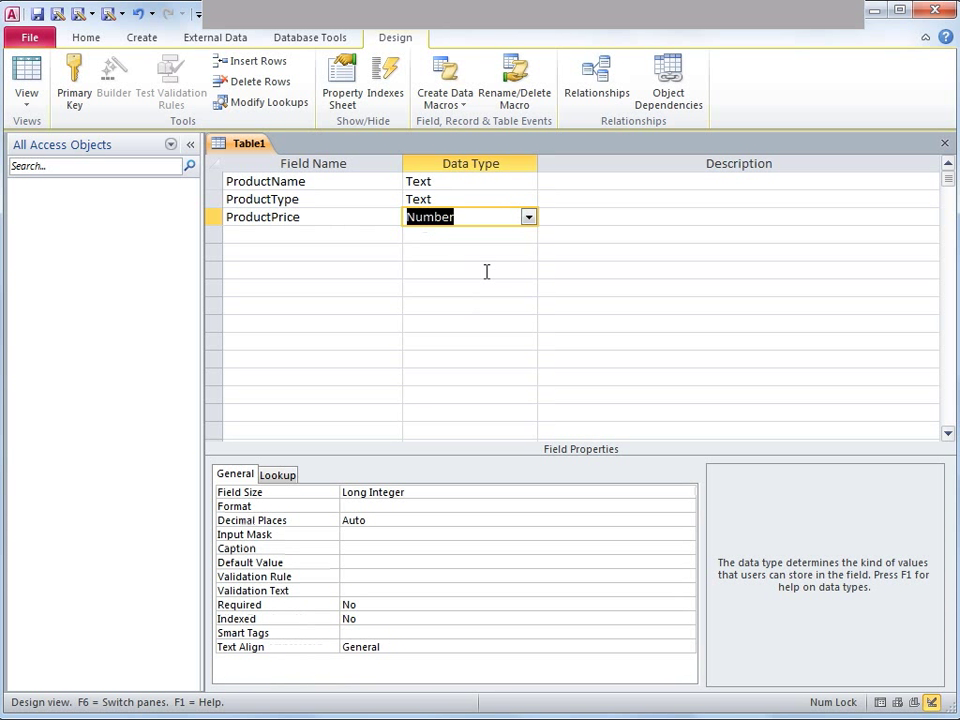
{"action": "left_click", "coordinate": [308, 236]}
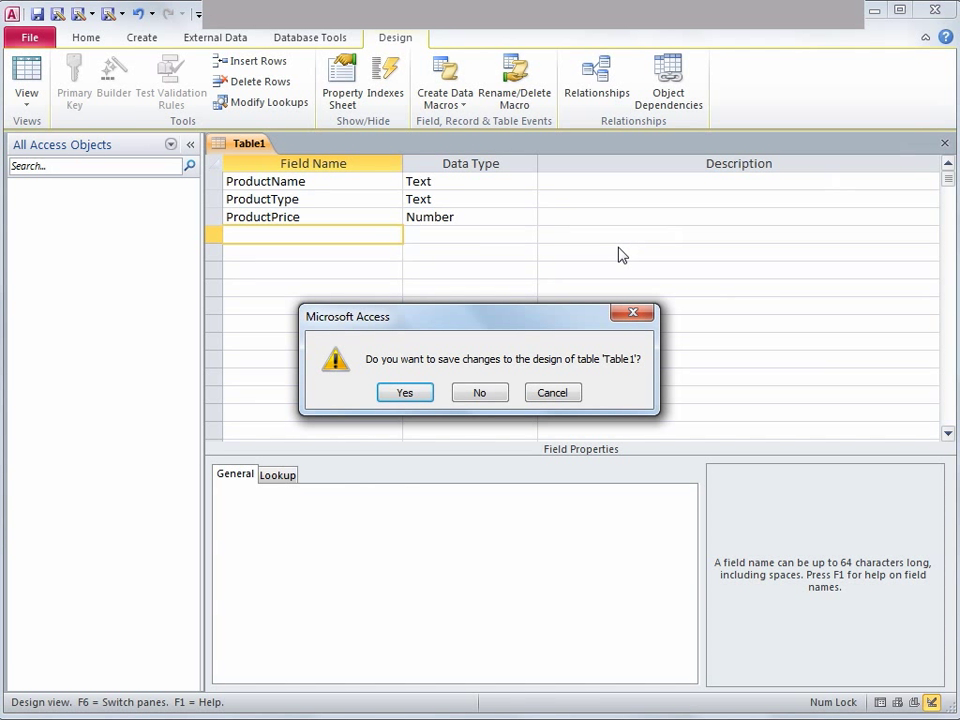
Step: Save the table as Table1, accept the automatic primary key, and open it as a datasheet
{"action": "left_click", "coordinate": [423, 395]}
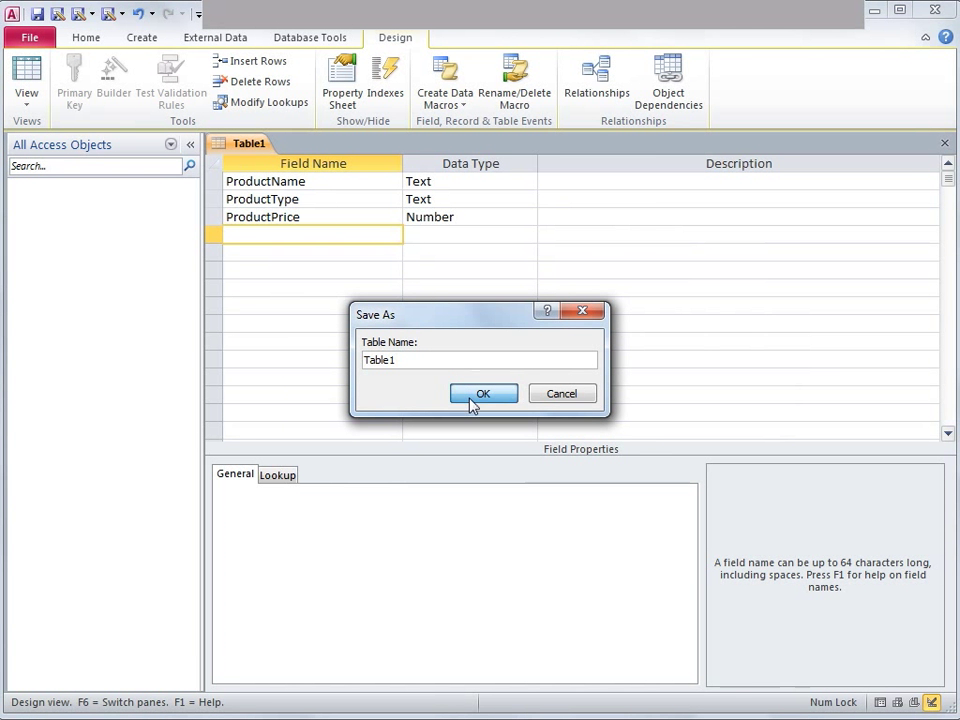
{"action": "left_click", "coordinate": [476, 397]}
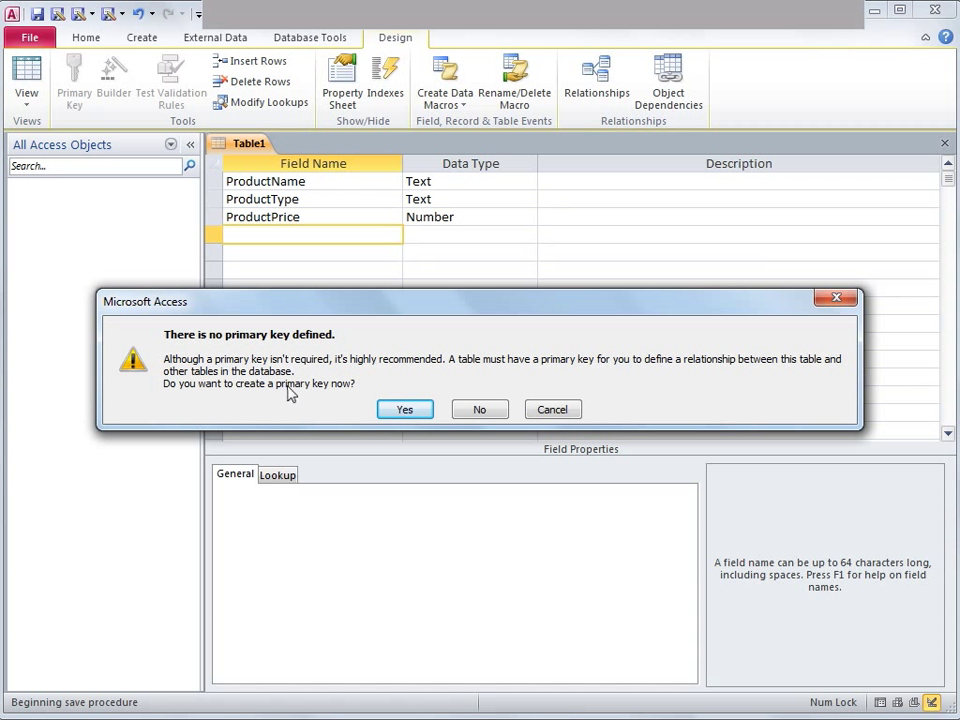
{"action": "left_click", "coordinate": [399, 411]}
{"action": "double_click", "coordinate": [103, 206]}
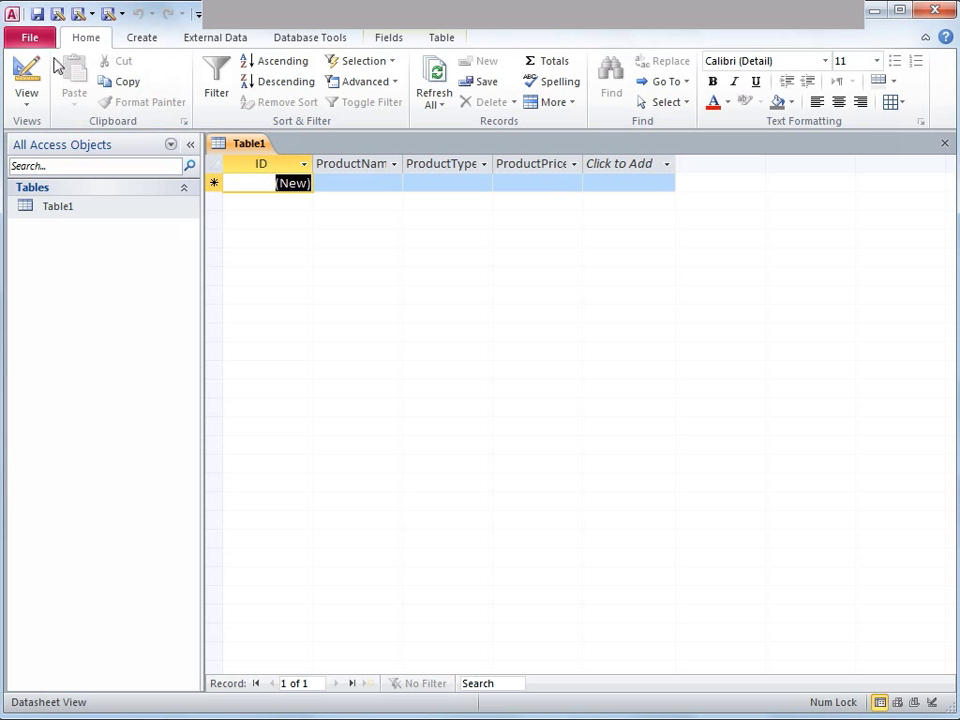
Step: In Design View, delete the automatically added ID primary key field
{"action": "left_click", "coordinate": [28, 110]}
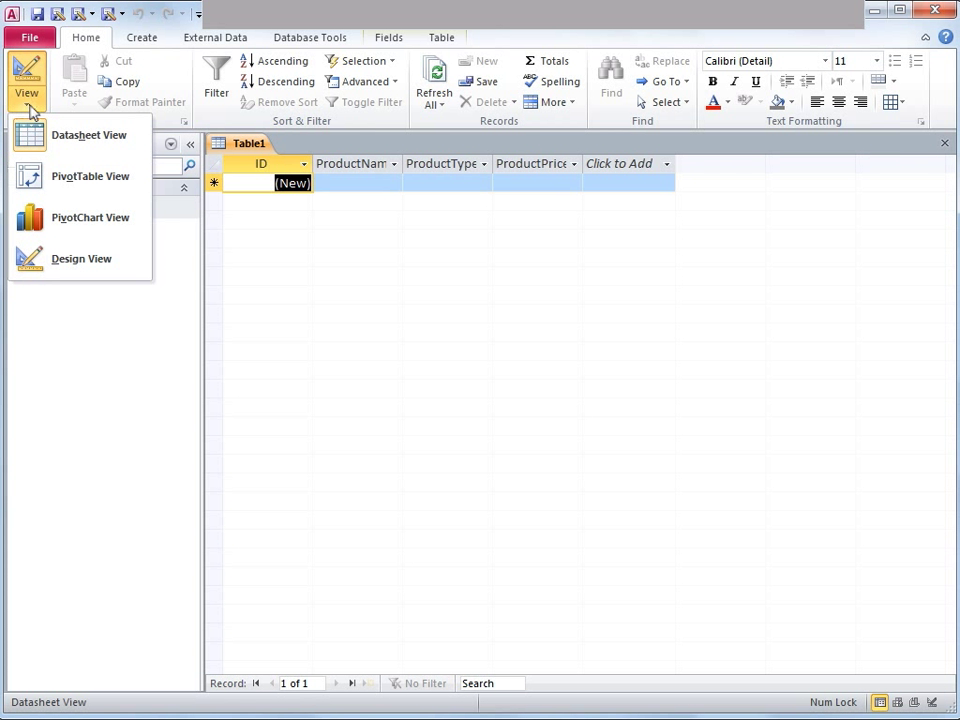
{"action": "left_click", "coordinate": [64, 270]}
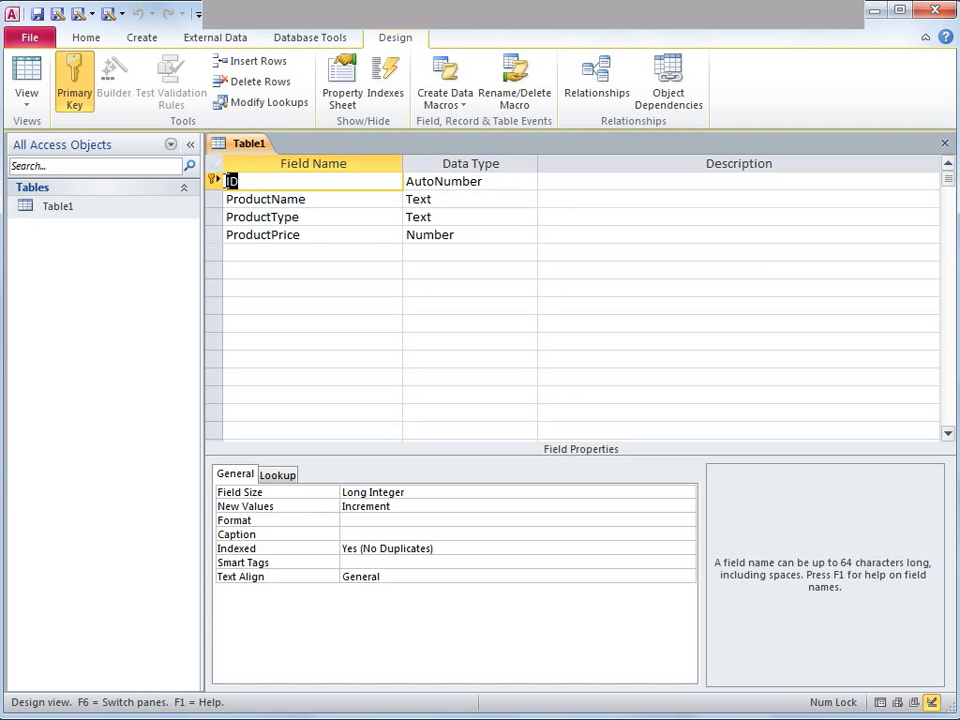
{"action": "left_click", "coordinate": [213, 183]}
{"action": "right_click", "coordinate": [215, 188]}
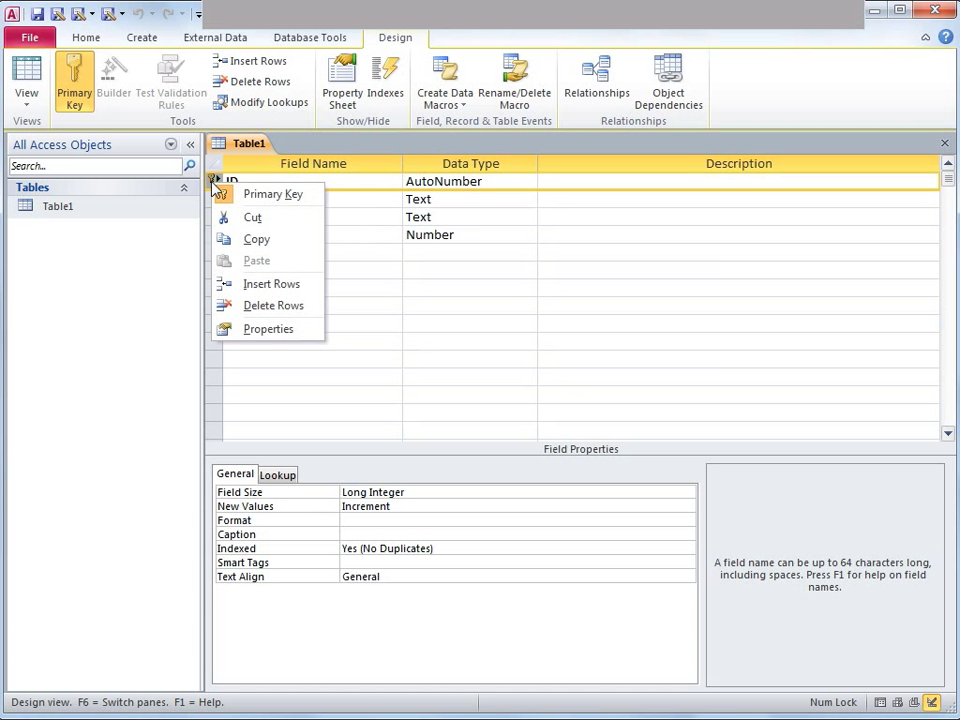
{"action": "left_click", "coordinate": [258, 306]}
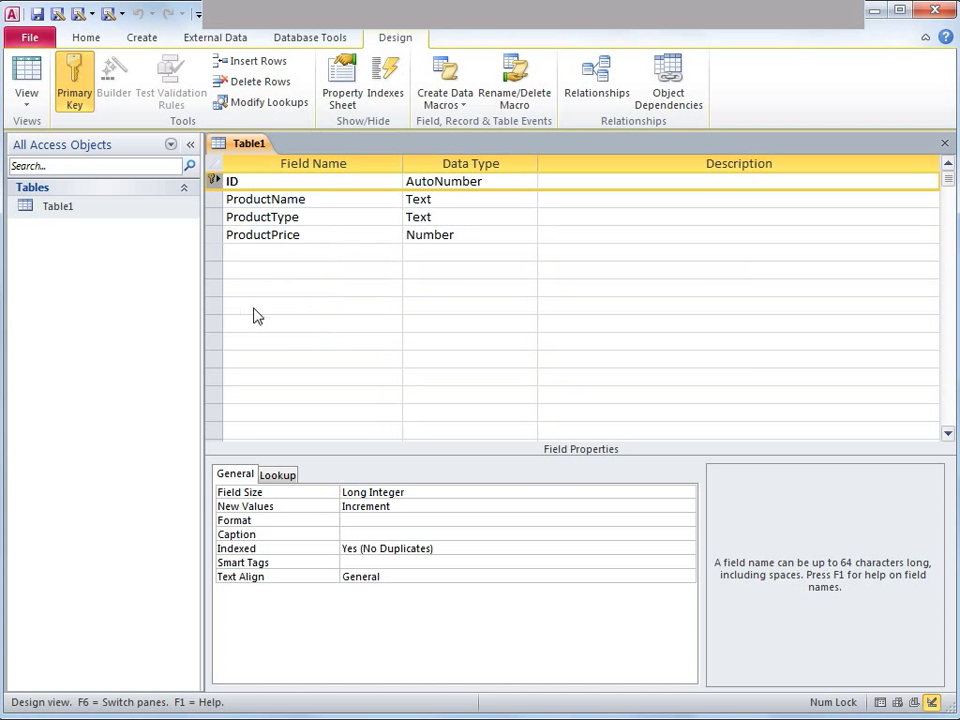
{"action": "left_click", "coordinate": [443, 399]}
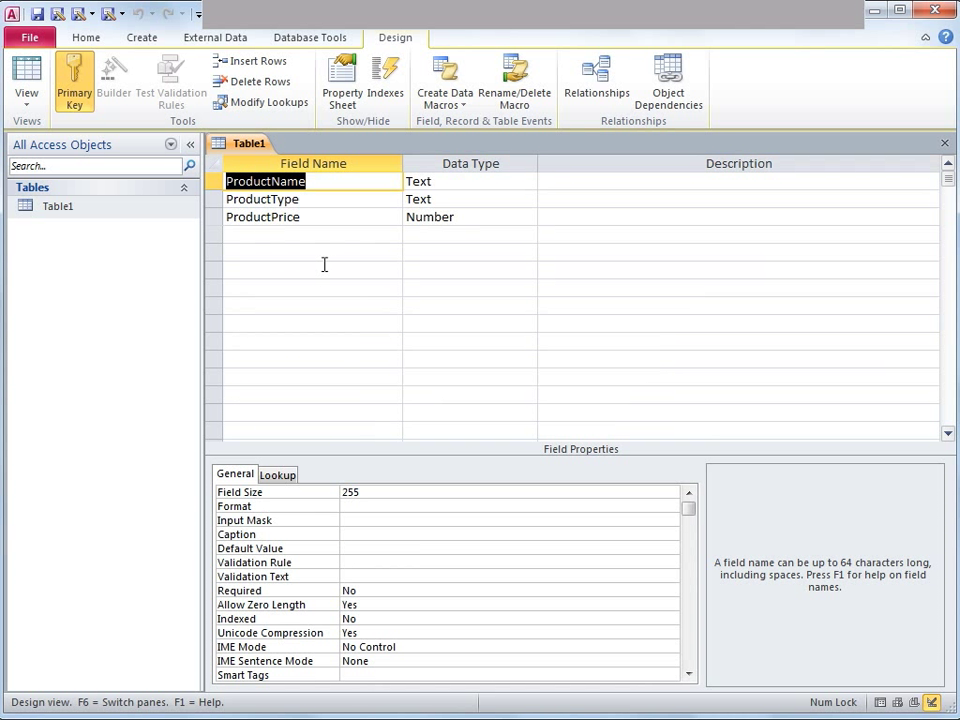
Step: Add a ProductID field of type AutoNumber, then save and close Table1
{"action": "left_click", "coordinate": [275, 236]}
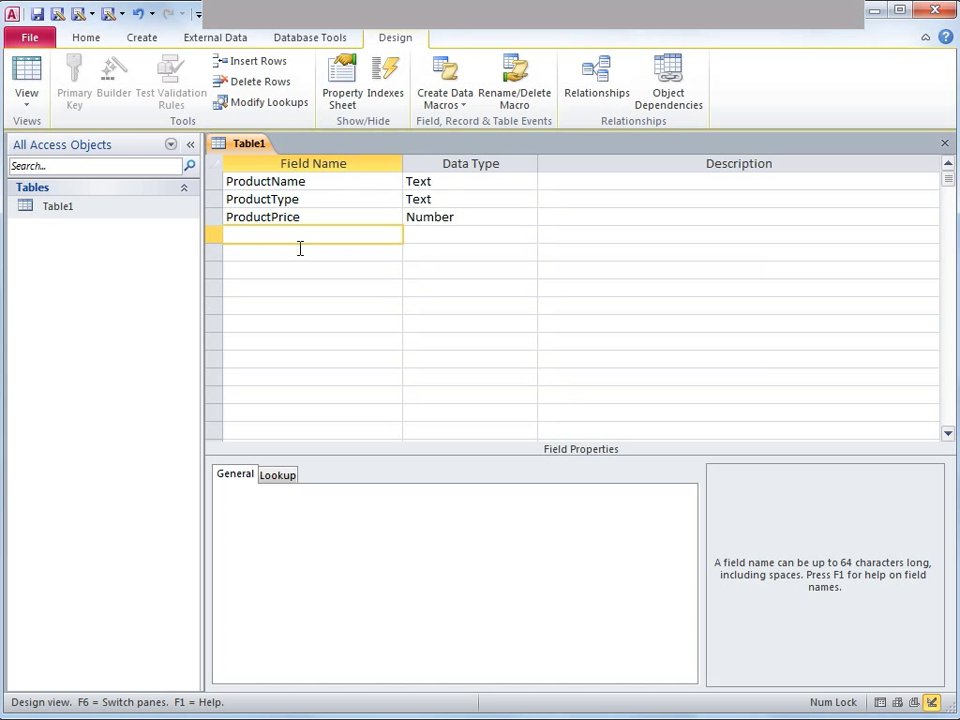
{"action": "key", "text": "Caps_Lock"}
{"action": "type", "text": "ProductID"}
{"action": "key", "text": "Tab"}
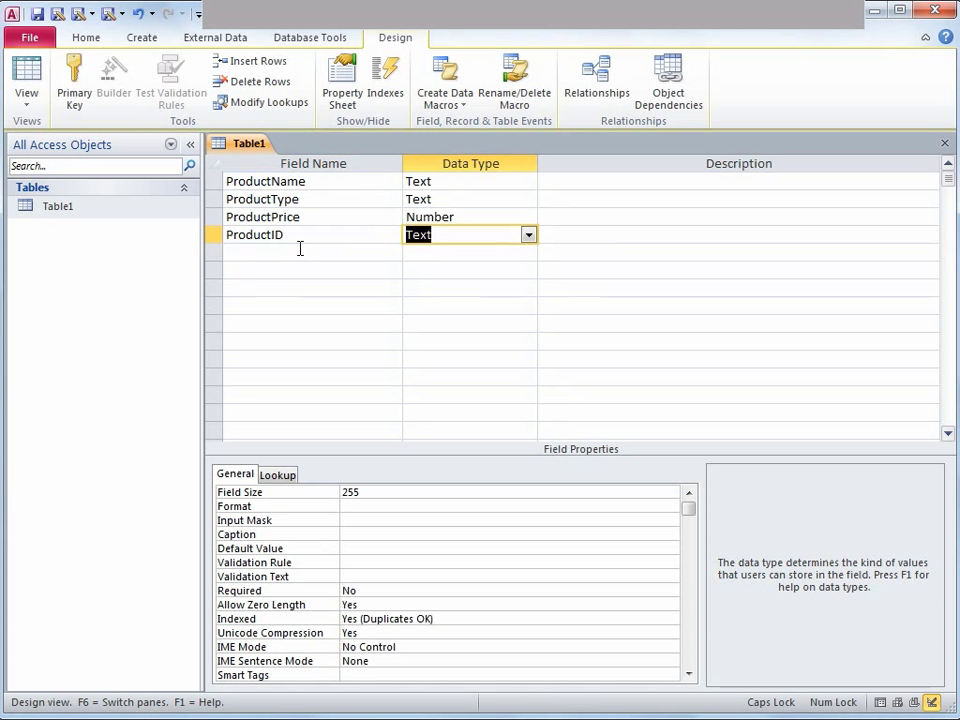
{"action": "left_click", "coordinate": [528, 235]}
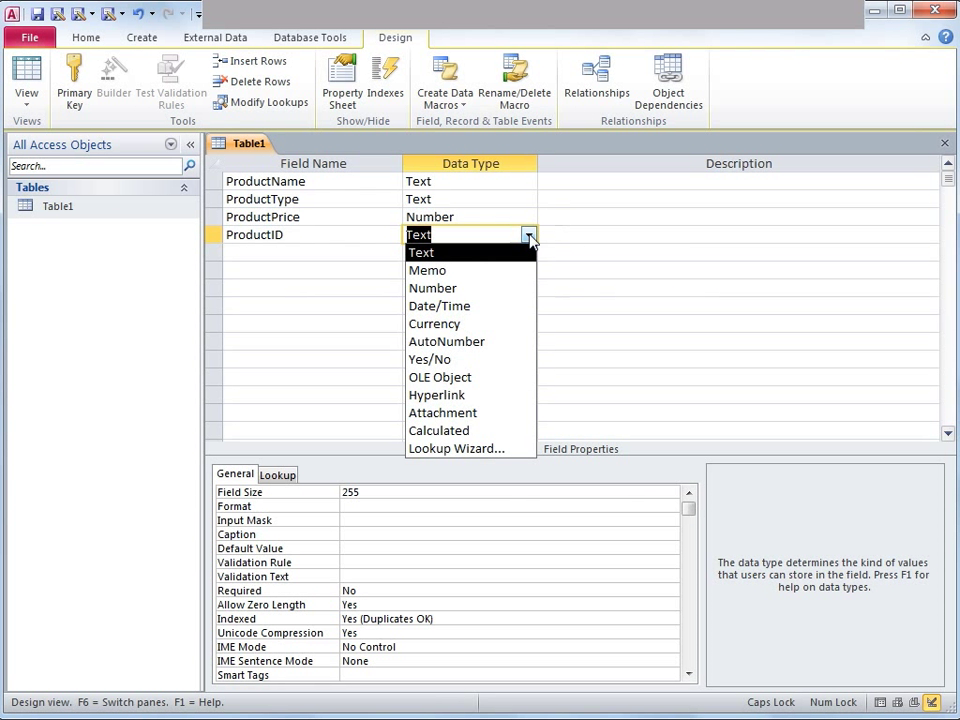
{"action": "left_click", "coordinate": [482, 342]}
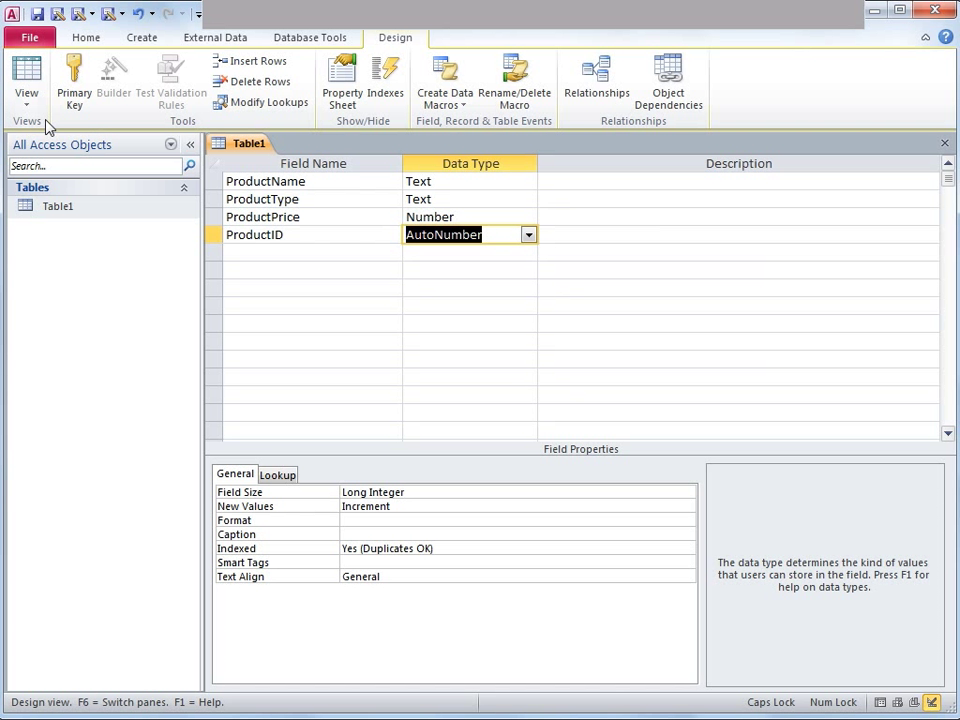
{"action": "left_click", "coordinate": [37, 13]}
{"action": "left_click", "coordinate": [944, 143]}
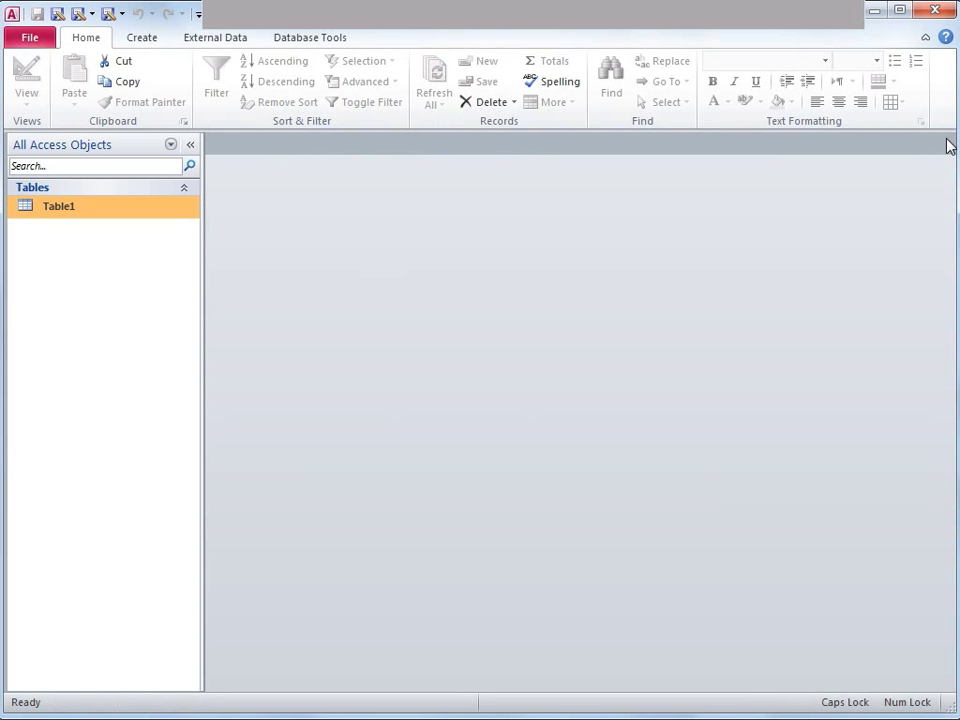
Step: Reopen Table1 as a datasheet and widen the ProductName and ProductPrice columns to fit their names
{"action": "double_click", "coordinate": [66, 214]}
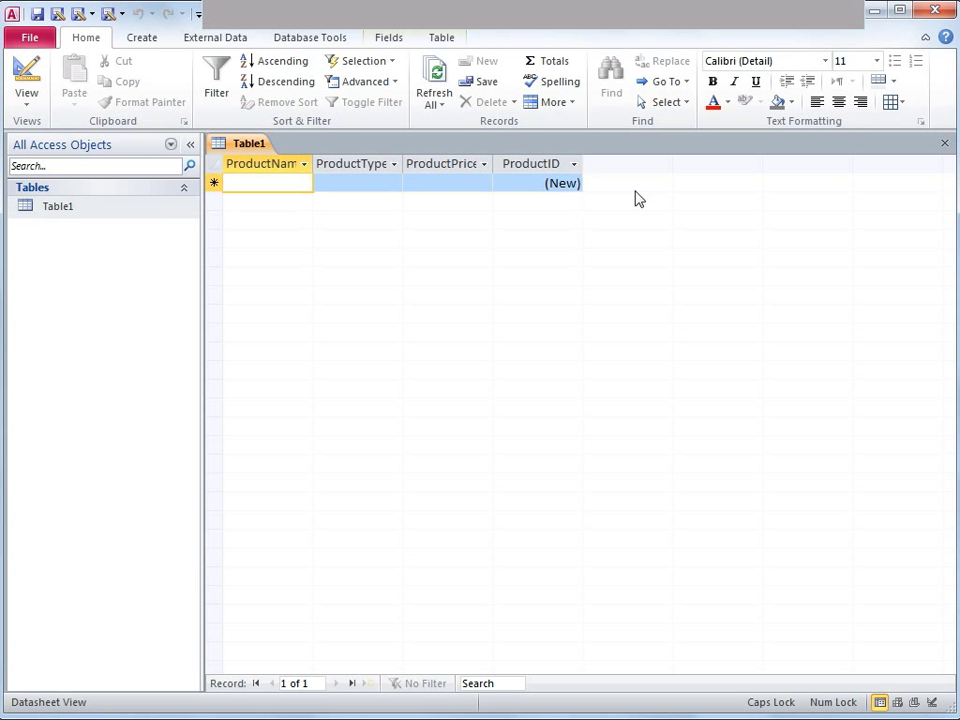
{"action": "left_click_drag", "start_coordinate": [265, 163], "coordinate": [598, 163]}
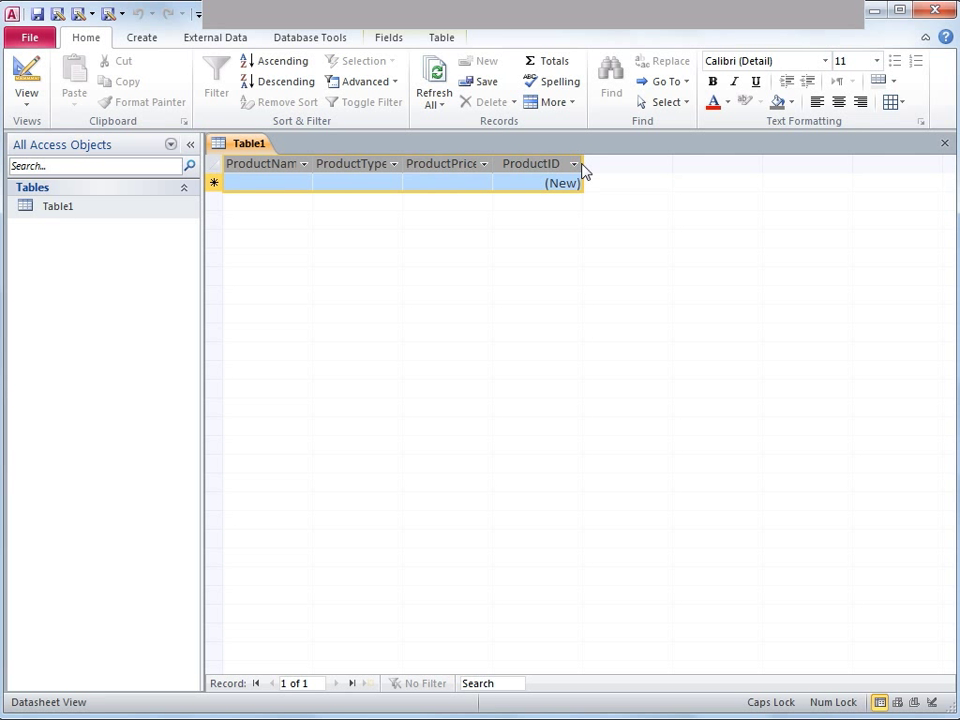
{"action": "key", "text": "Escape"}
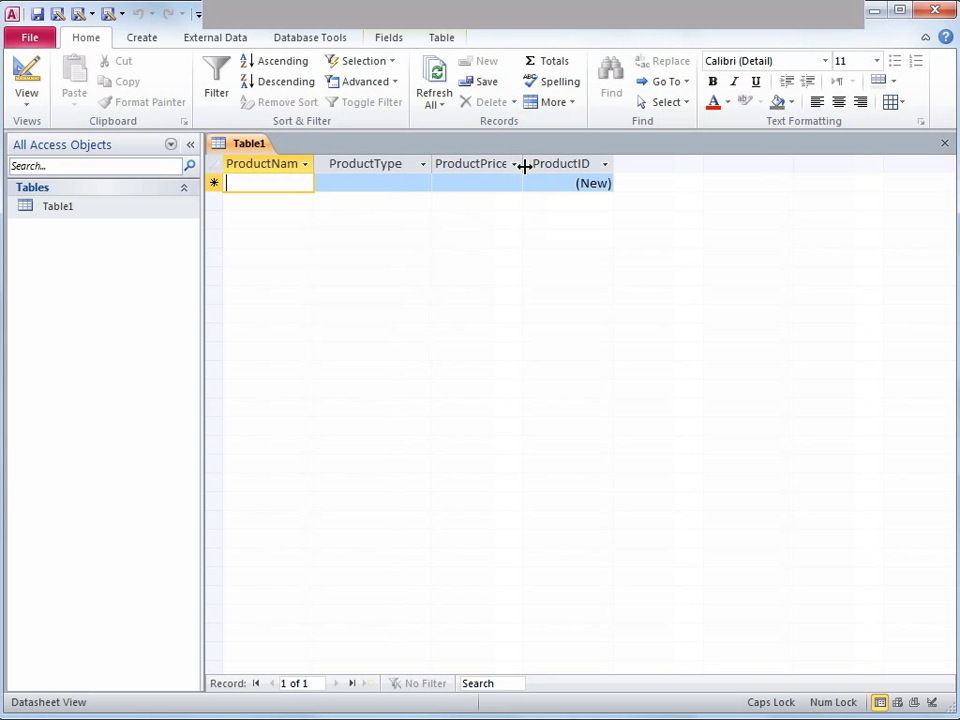
{"action": "left_click_drag", "start_coordinate": [527, 168], "coordinate": [561, 163]}
{"action": "left_click_drag", "start_coordinate": [314, 163], "coordinate": [341, 189]}
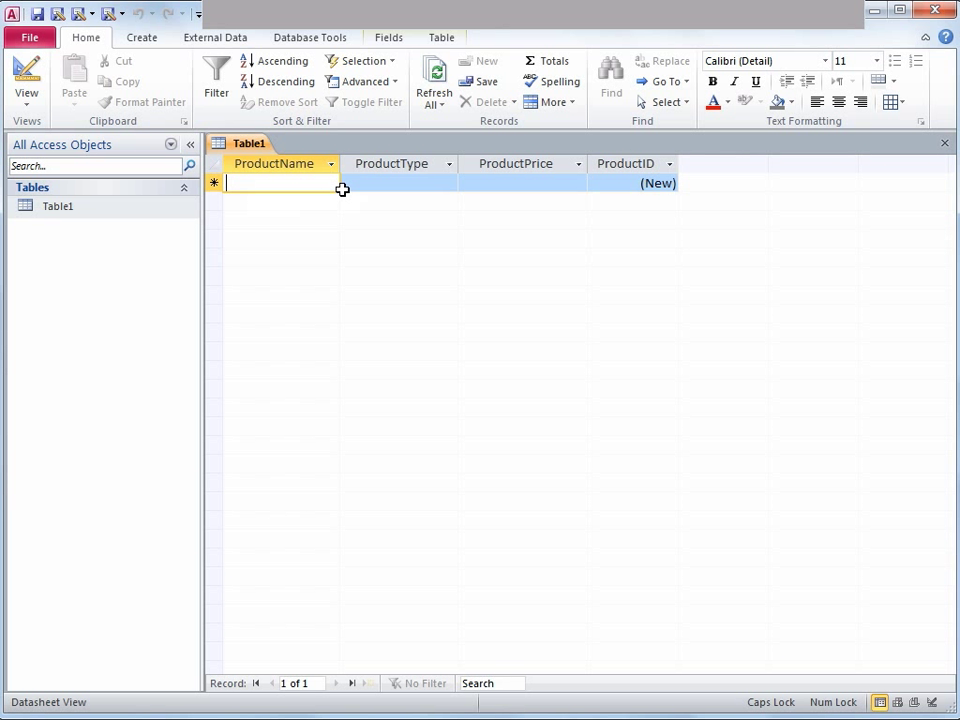
{"action": "left_click", "coordinate": [410, 182]}
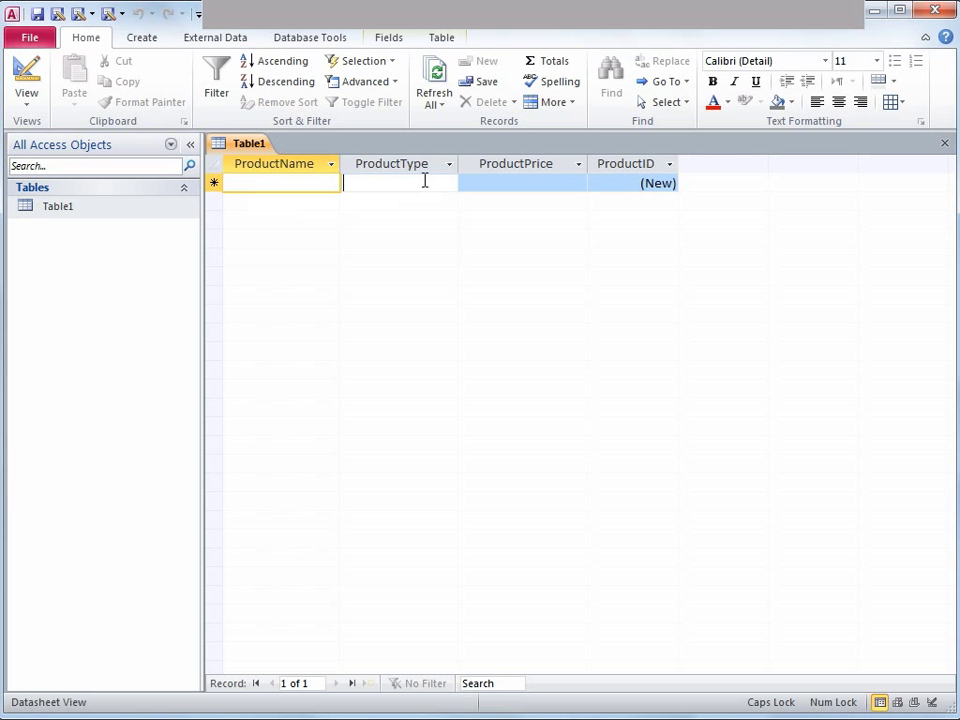
{"action": "left_click", "coordinate": [511, 182]}
{"action": "left_click", "coordinate": [640, 183]}
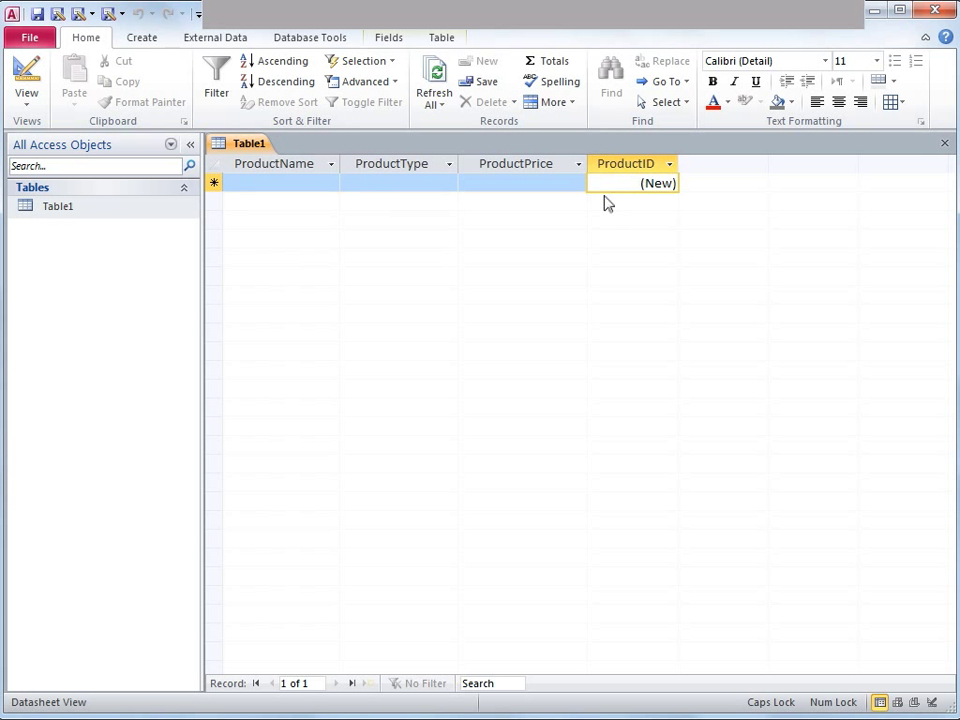